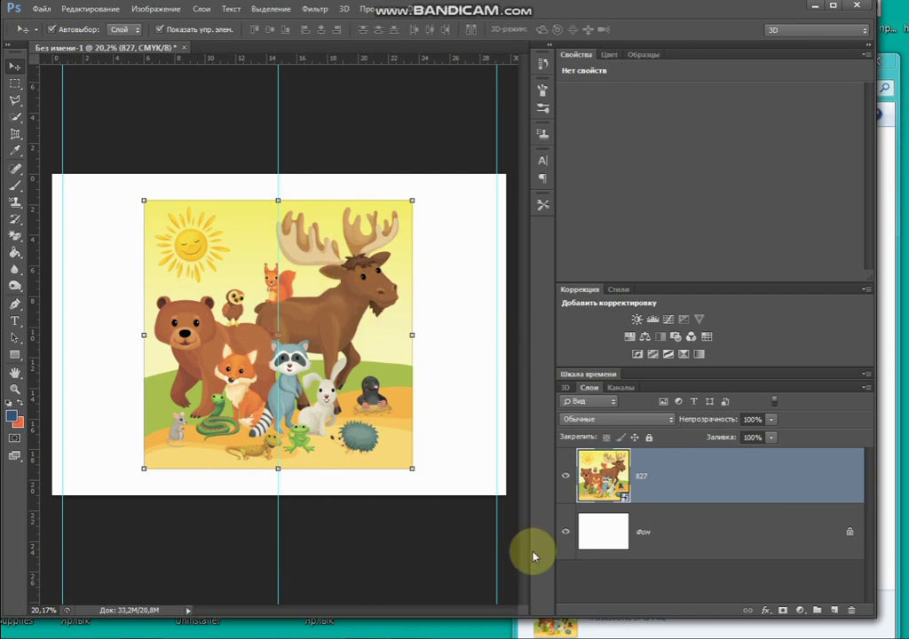
click(710, 487)
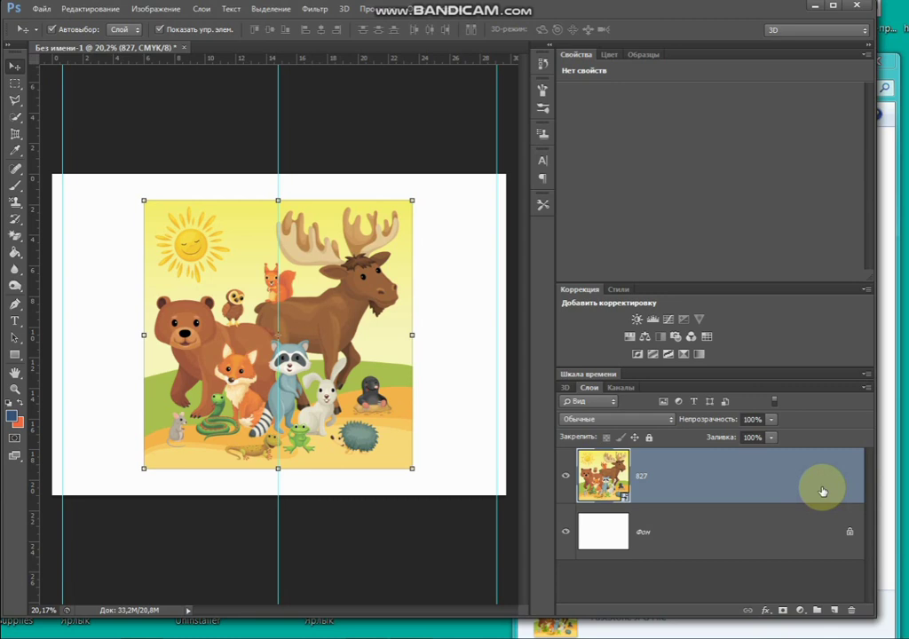
drag(822, 491, 832, 609)
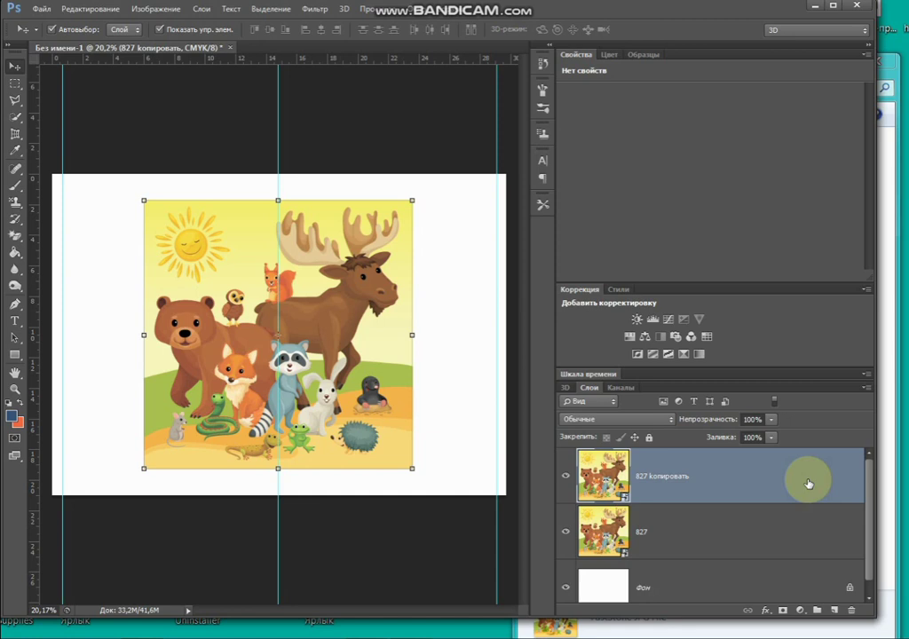
key(Delete)
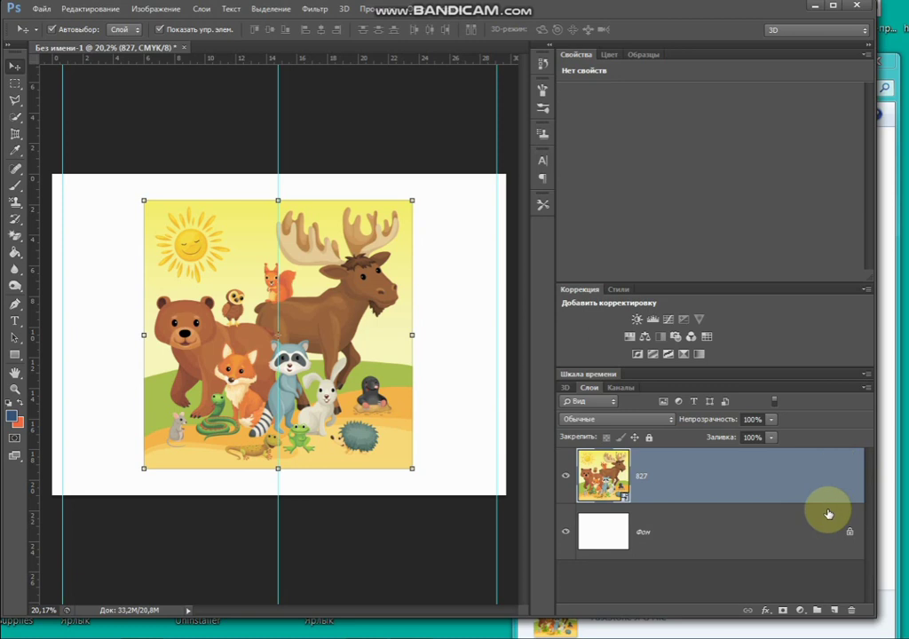
Step: Duplicate layer 827 and rename the copy "редактировать"
drag(836, 499, 834, 606)
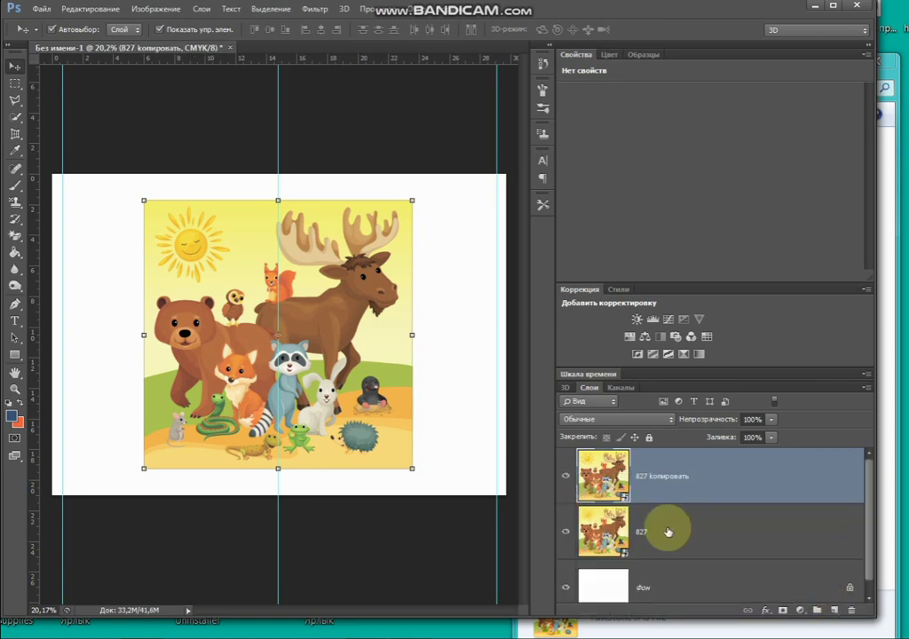
click(648, 478)
double_click(649, 477)
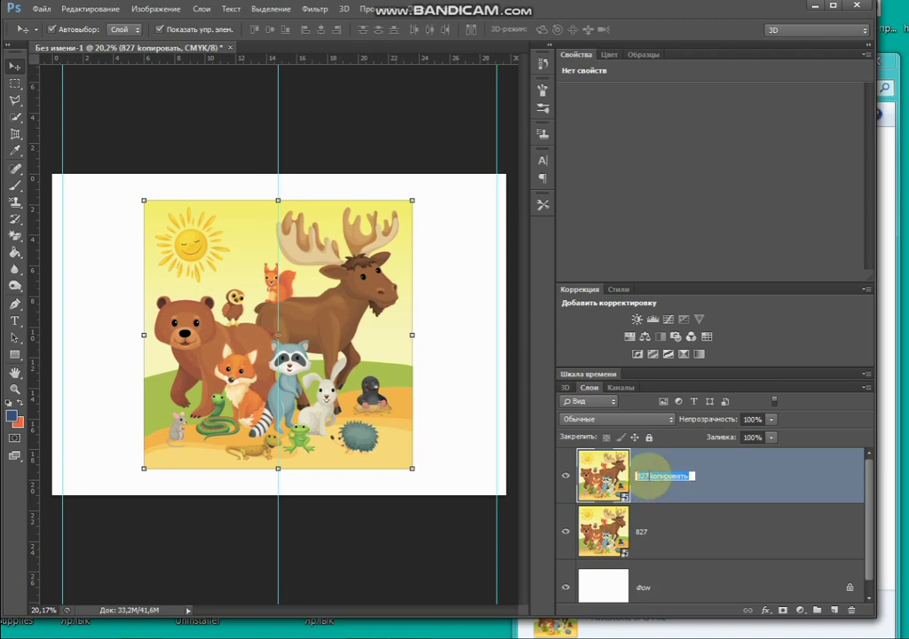
text(ред)
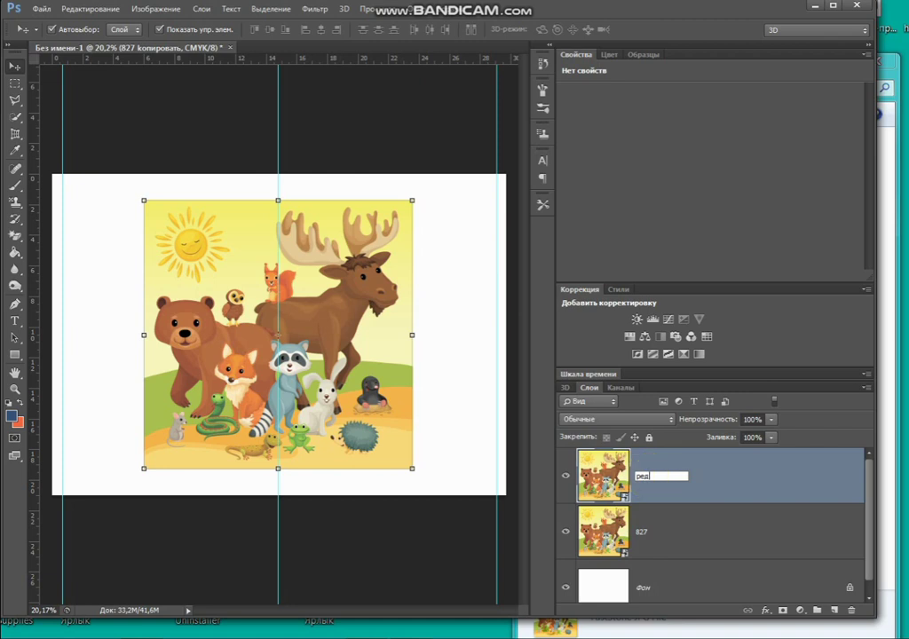
text(актировать)
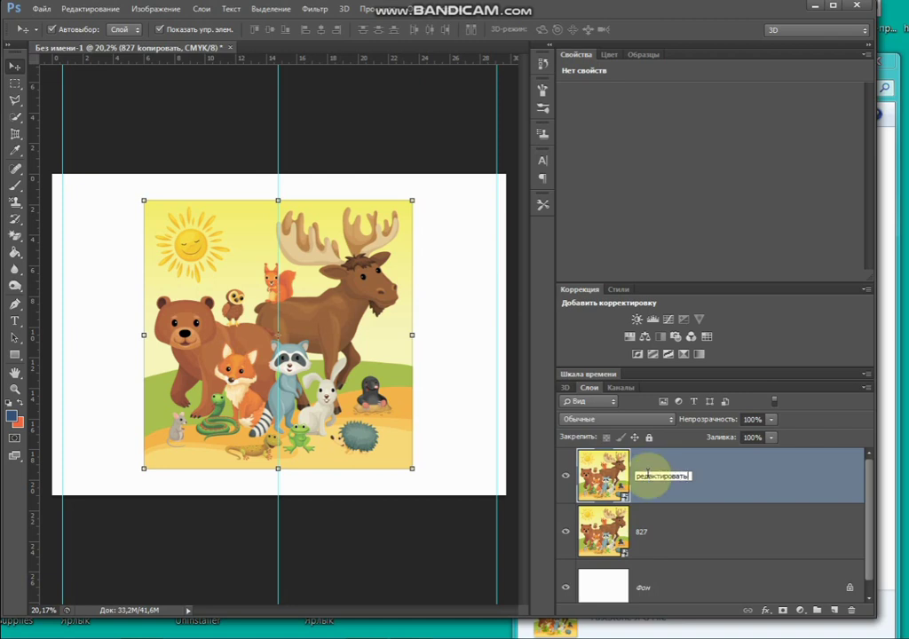
click(701, 480)
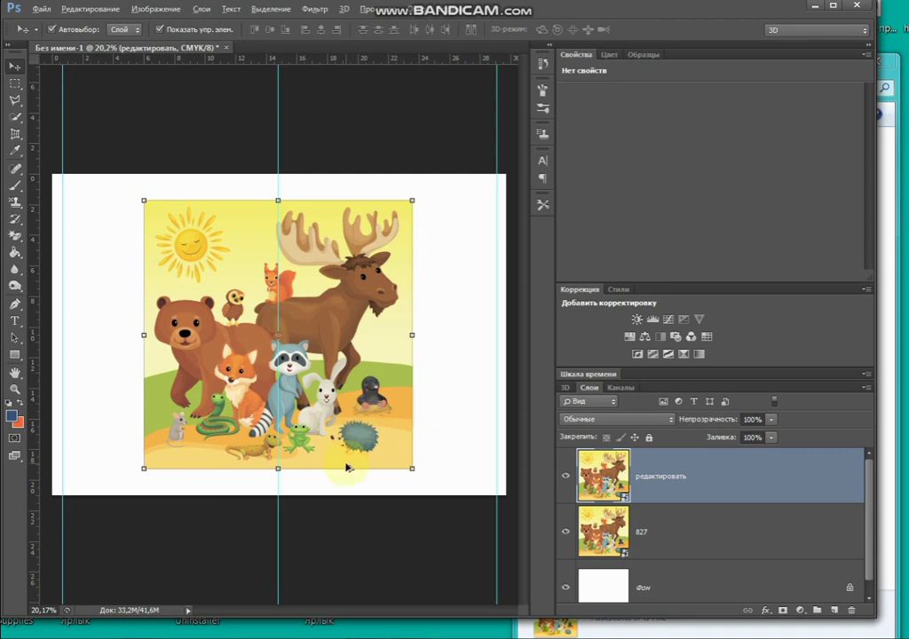
Step: Select layer 827 and hide the "редактировать" layer above it
key(alt)
click(448, 427)
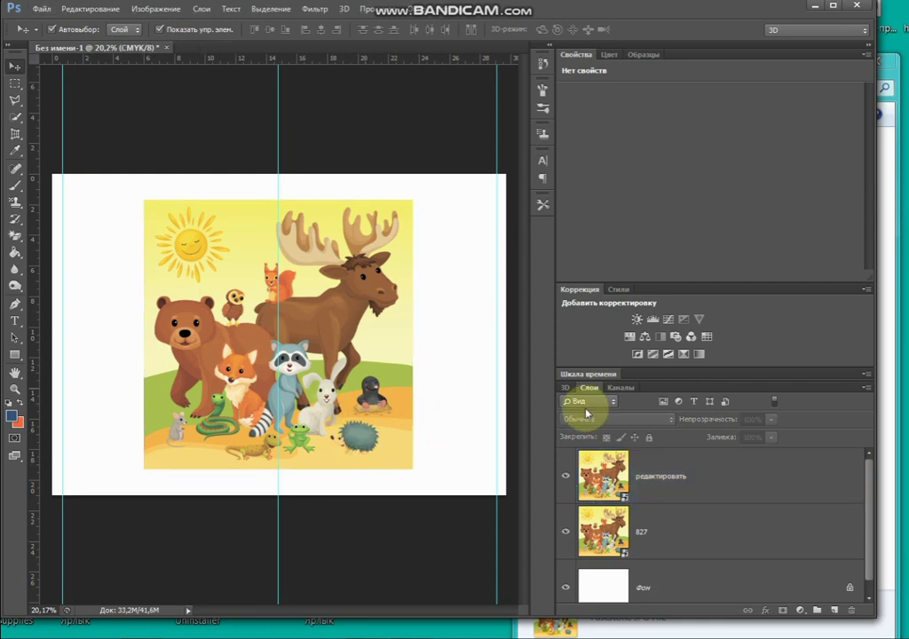
drag(609, 481, 600, 567)
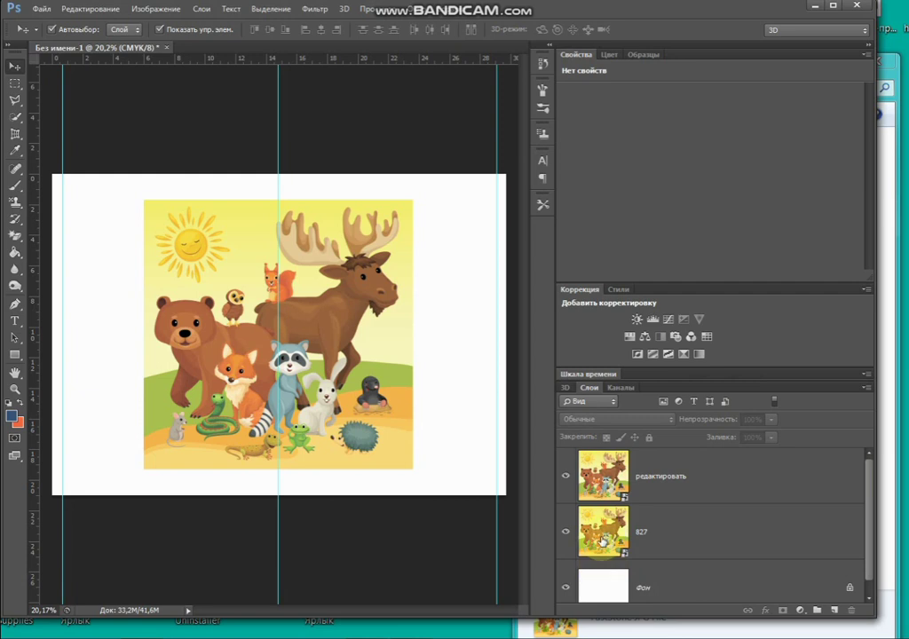
click(608, 531)
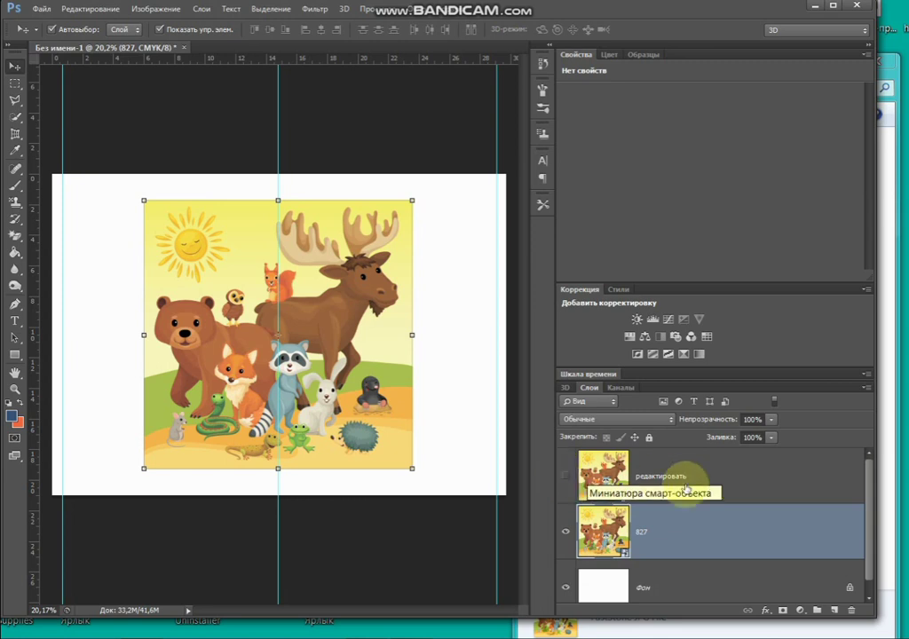
click(565, 480)
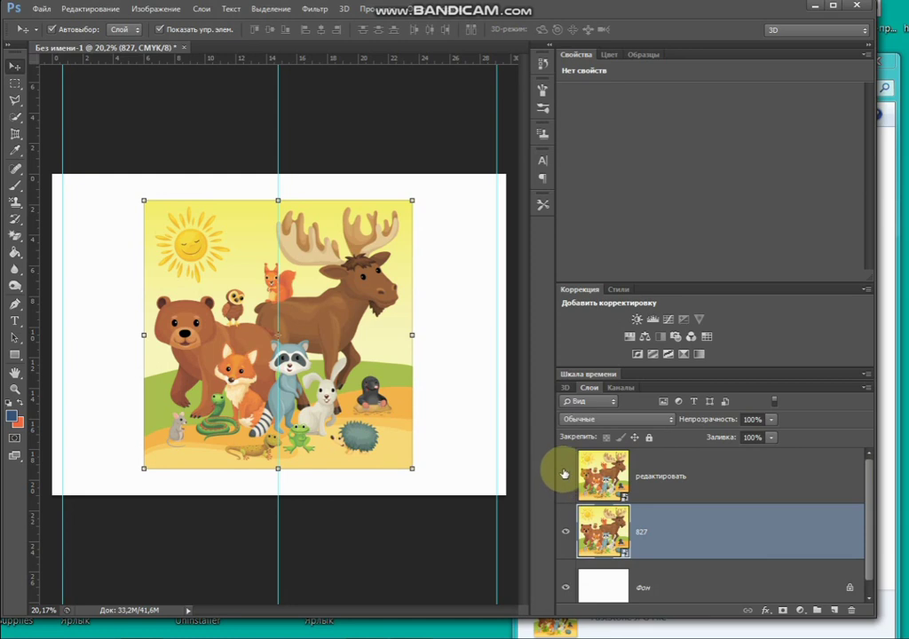
click(564, 474)
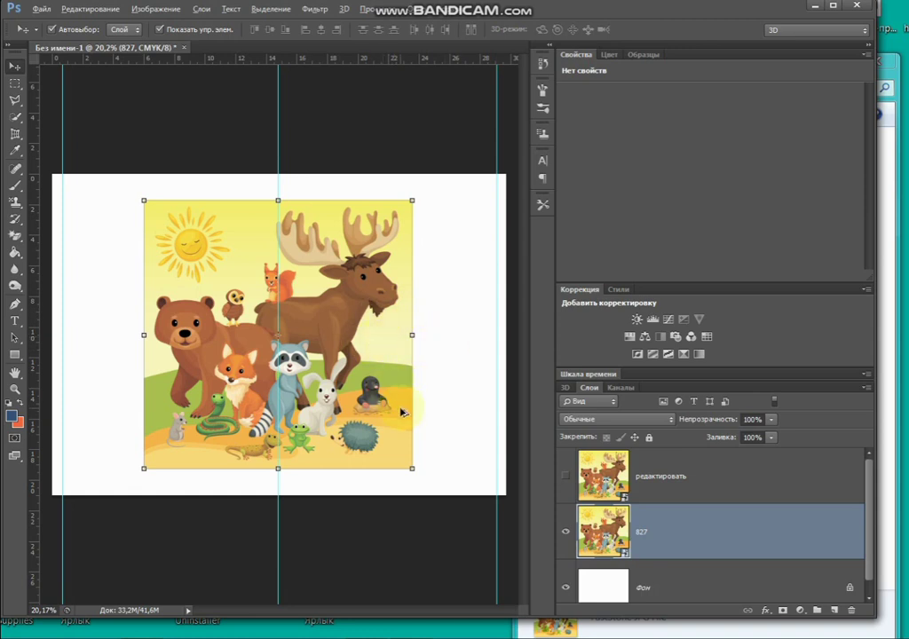
Step: Duplicate the animal picture of layer 827 directly on the canvas and align the copy over the original
click(384, 362)
drag(385, 362, 392, 362)
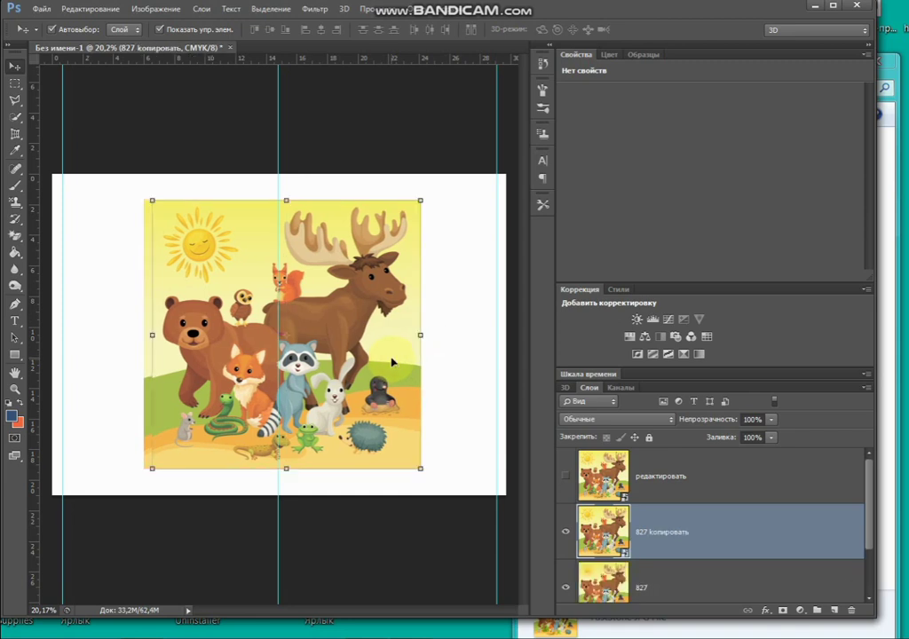
click(654, 529)
scroll(654, 530, down, 1)
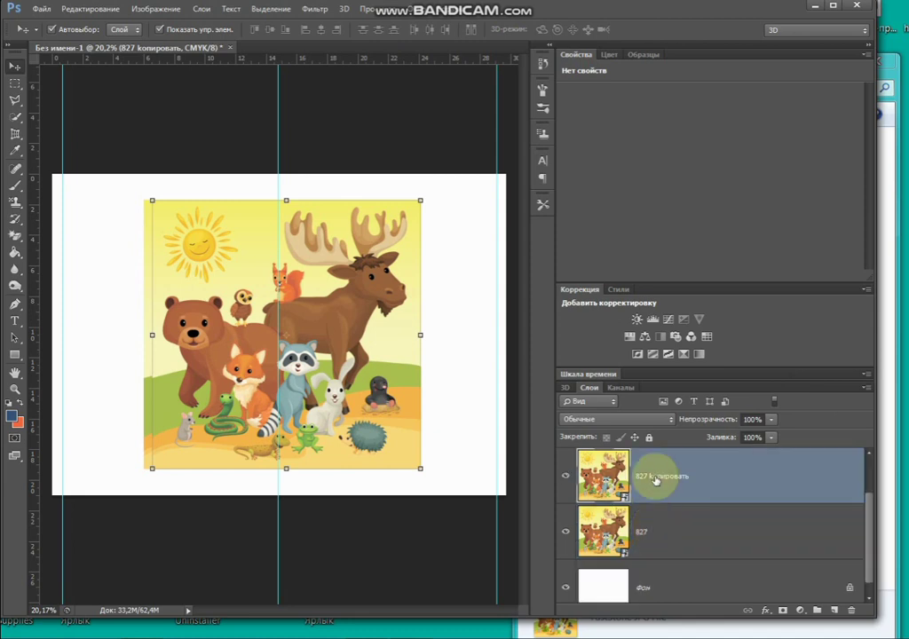
mouse_move(332, 416)
mouse_down()
mouse_move(322, 426)
mouse_move(346, 435)
mouse_move(322, 429)
mouse_up()
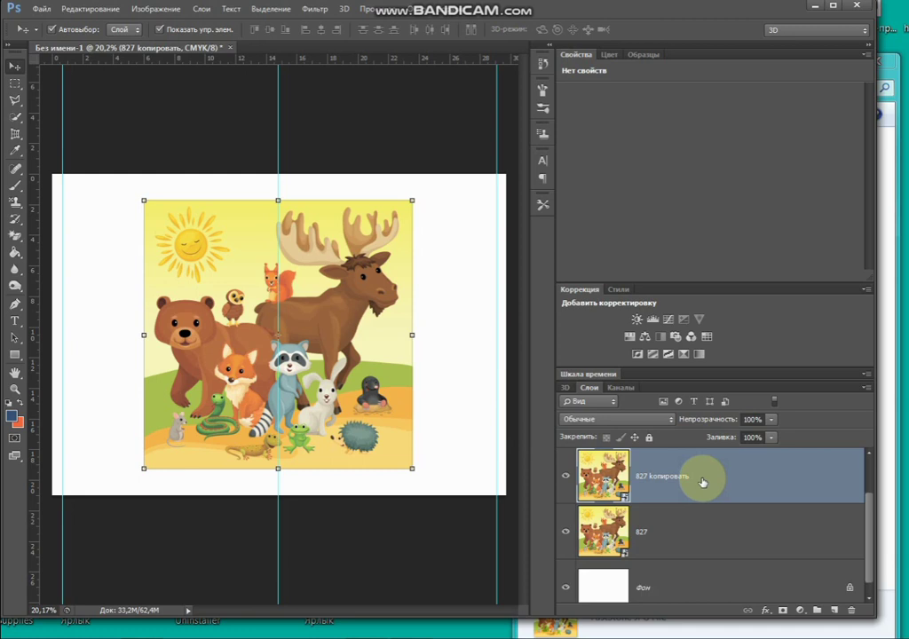
Step: Delete the extra copy of layer 827 and show the "редактировать" layer again
drag(701, 482, 618, 500)
click(566, 463)
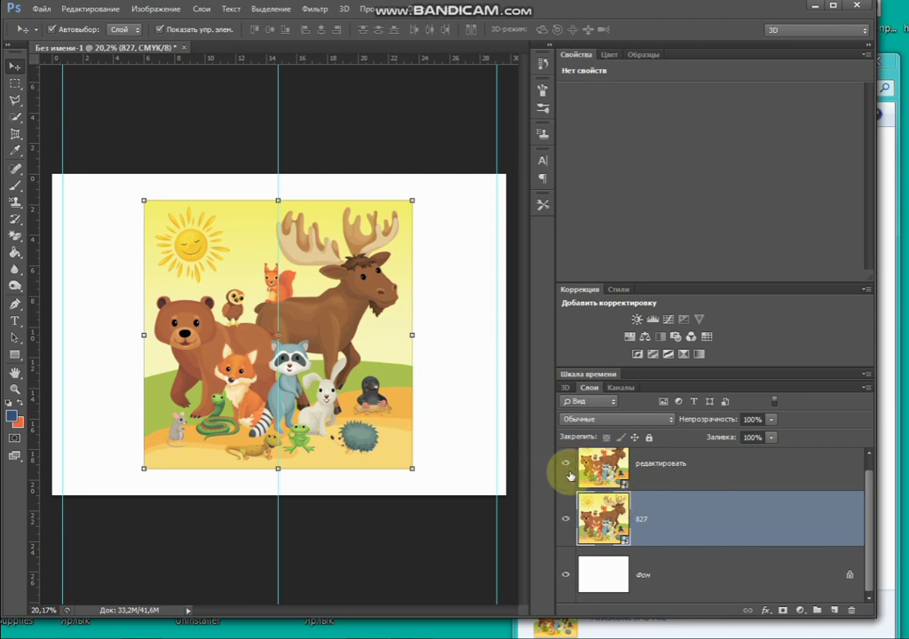
Step: Rename the "редактировать" layer to "заплатки"
click(619, 467)
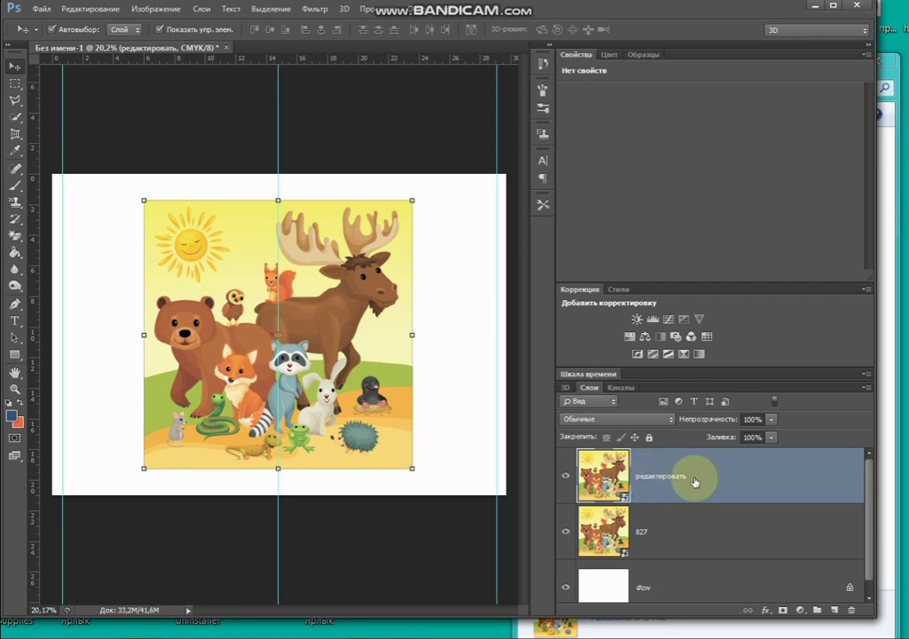
click(670, 515)
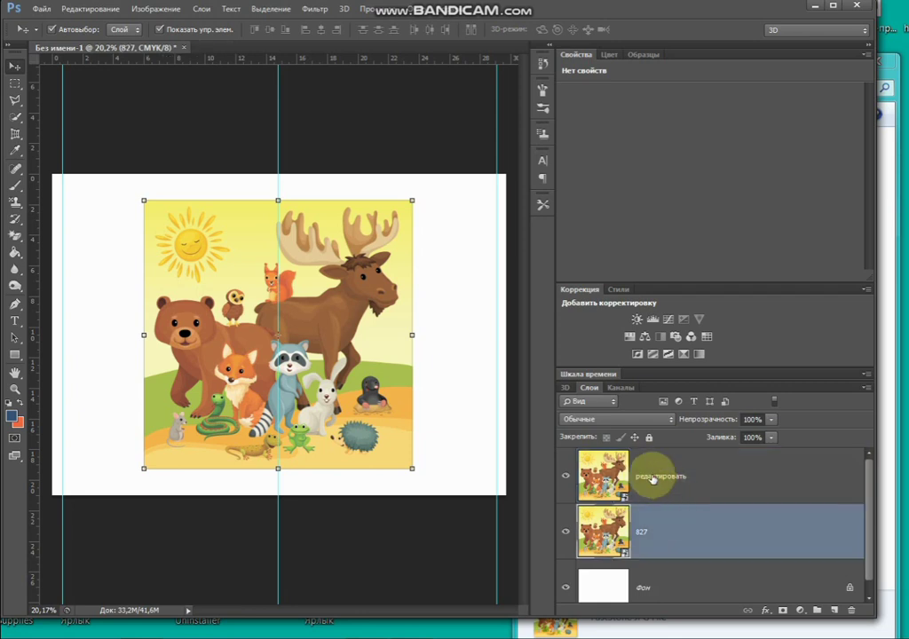
click(652, 477)
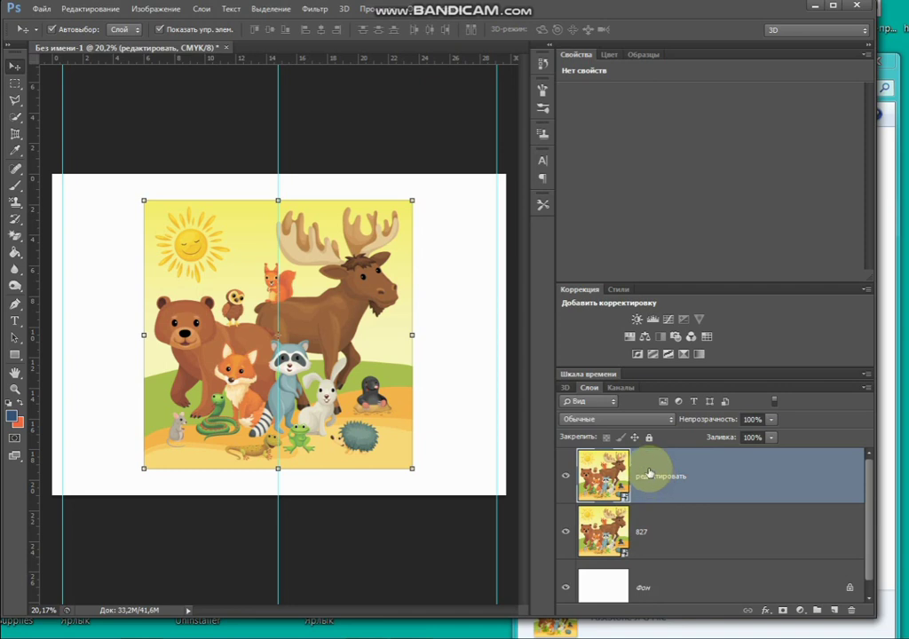
double_click(640, 479)
double_click(655, 477)
click(654, 477)
double_click(652, 477)
click(673, 485)
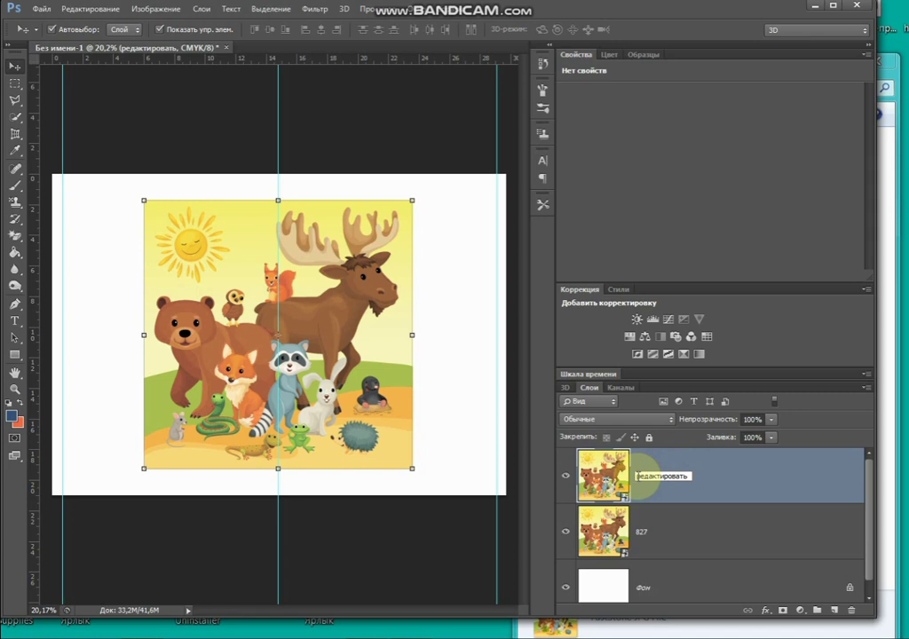
drag(636, 477, 689, 478)
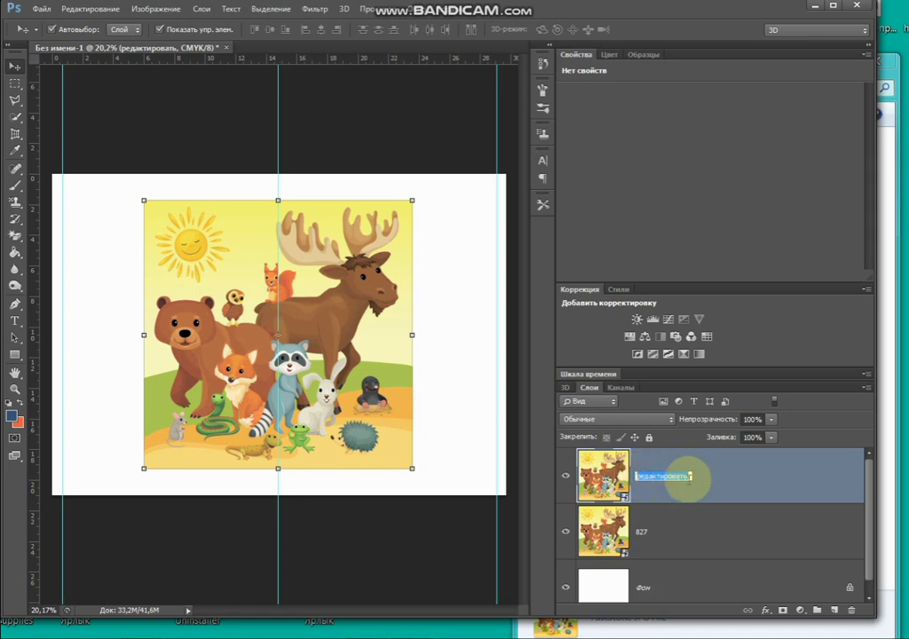
text(заплатки)
click(726, 475)
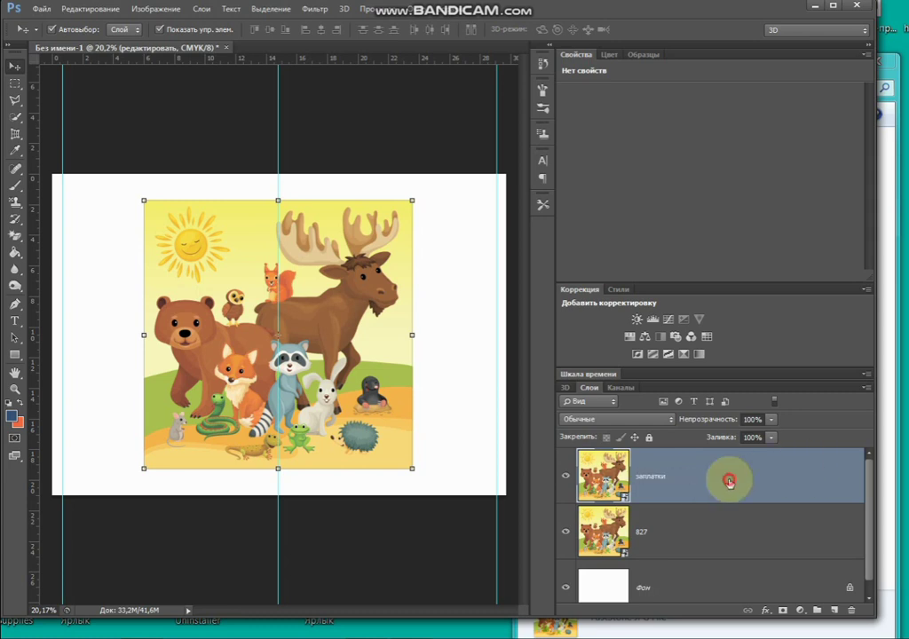
Step: Append a 2 to the top layer's name so that it reads "заплатки2"
double_click(652, 476)
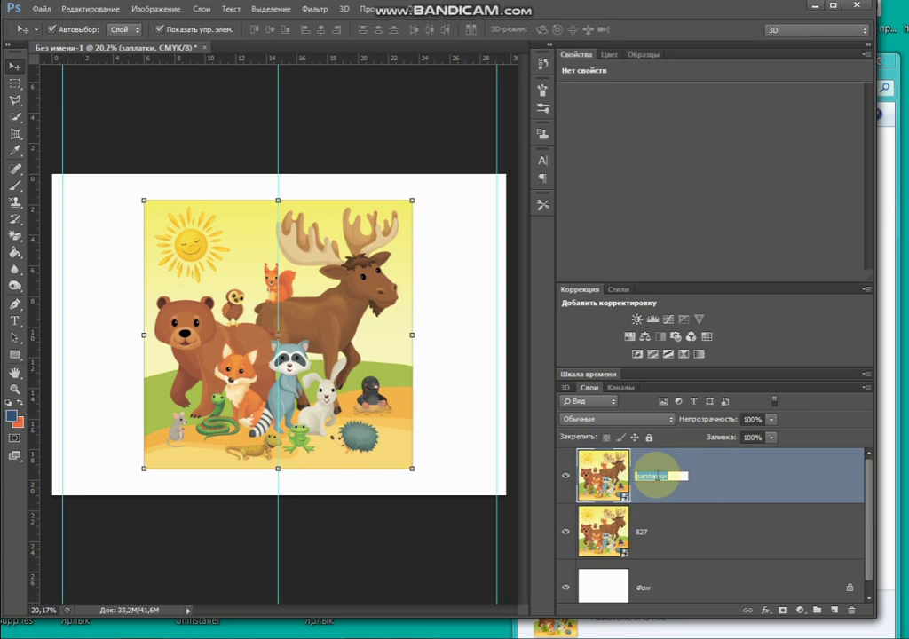
click(672, 477)
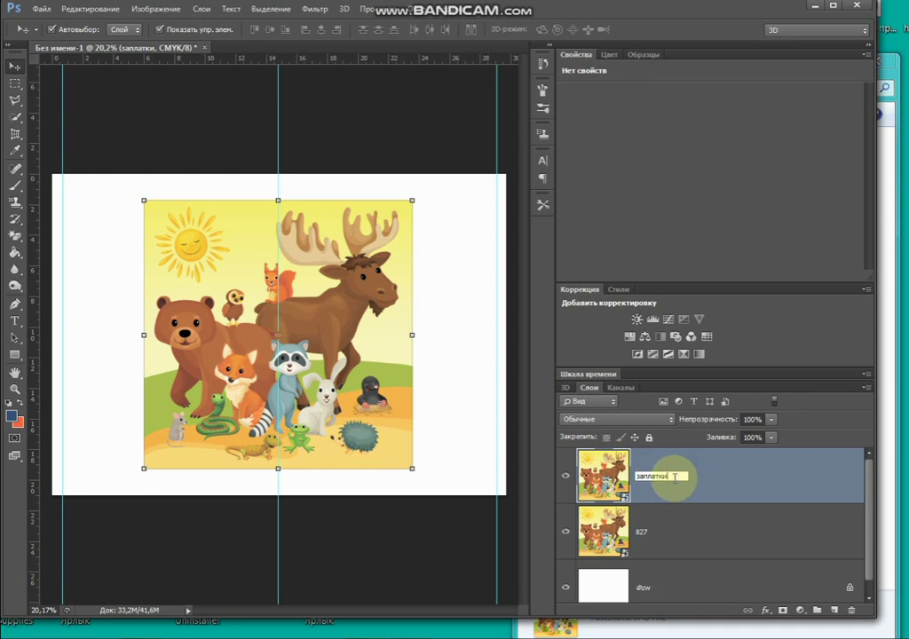
text(2)
click(750, 495)
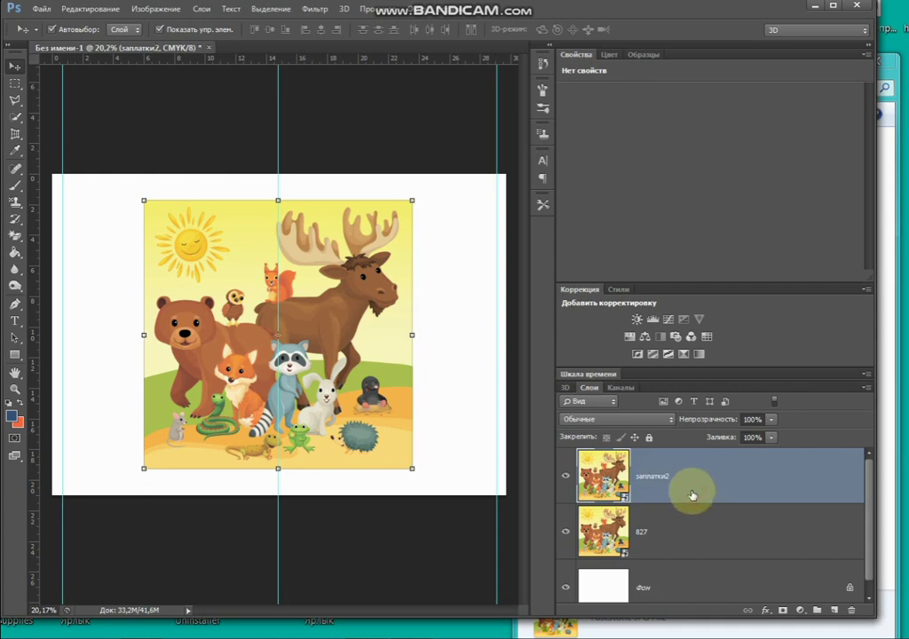
Step: Rename layer 827 to "основа"
double_click(650, 531)
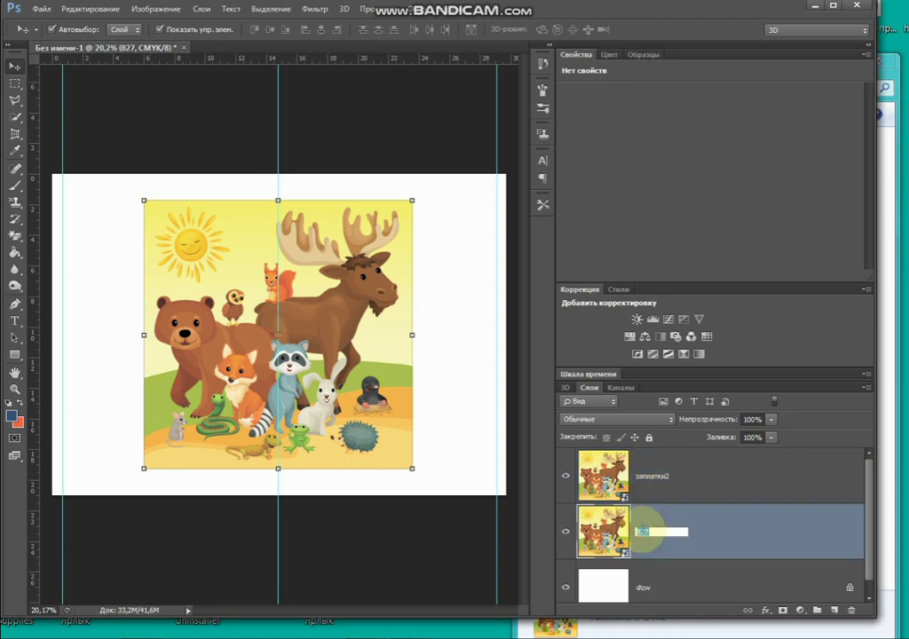
text(основа)
click(730, 478)
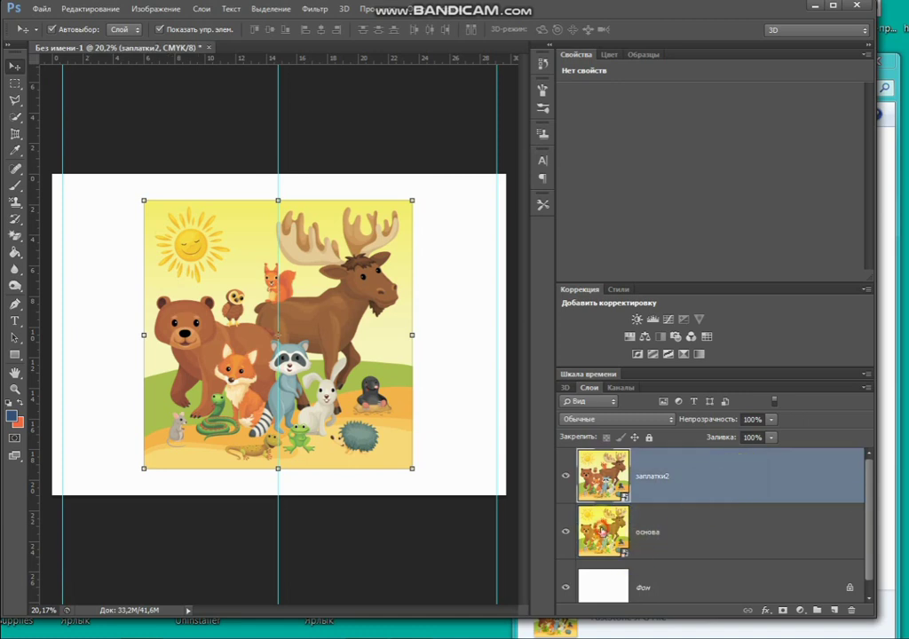
Step: Hide the "основа" layer, leaving the "заплатки2" layer visible
click(652, 531)
click(652, 476)
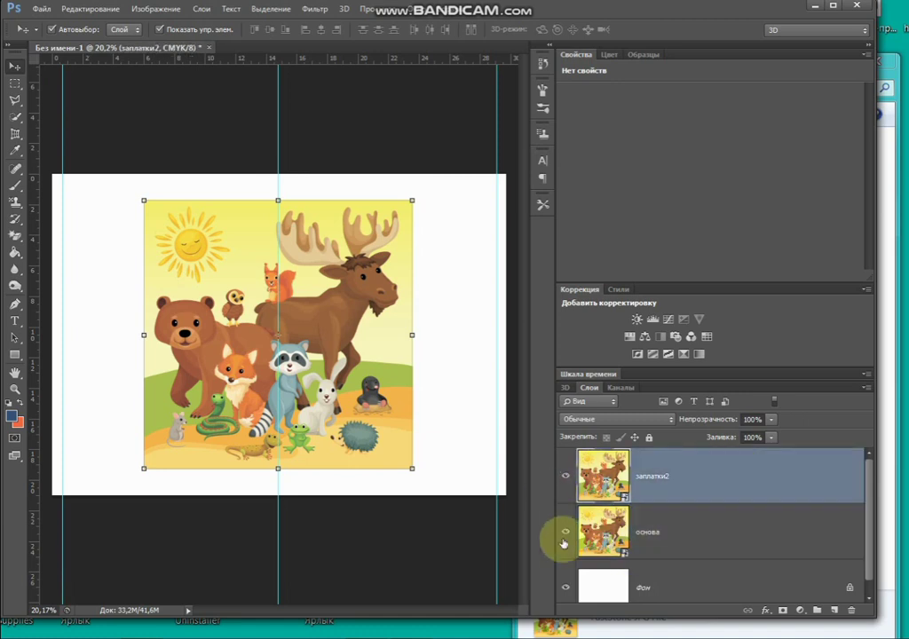
click(595, 533)
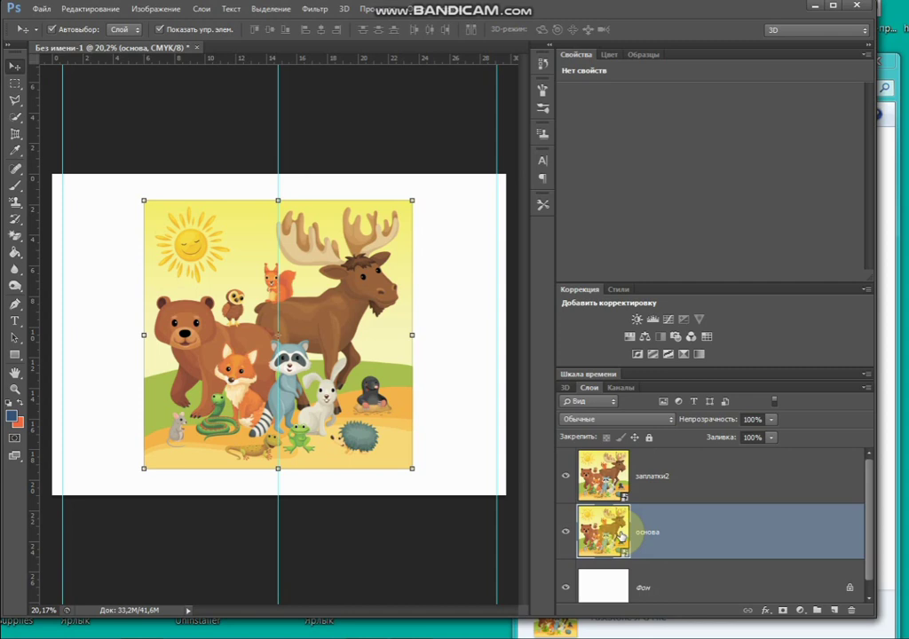
click(565, 532)
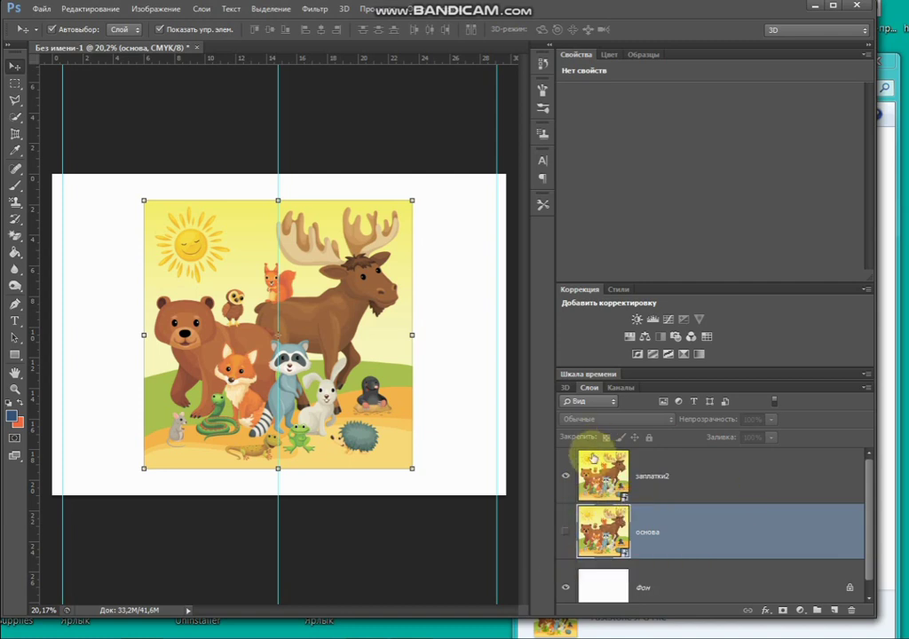
Step: Create a new empty layer directly above "заплатки2"
click(587, 484)
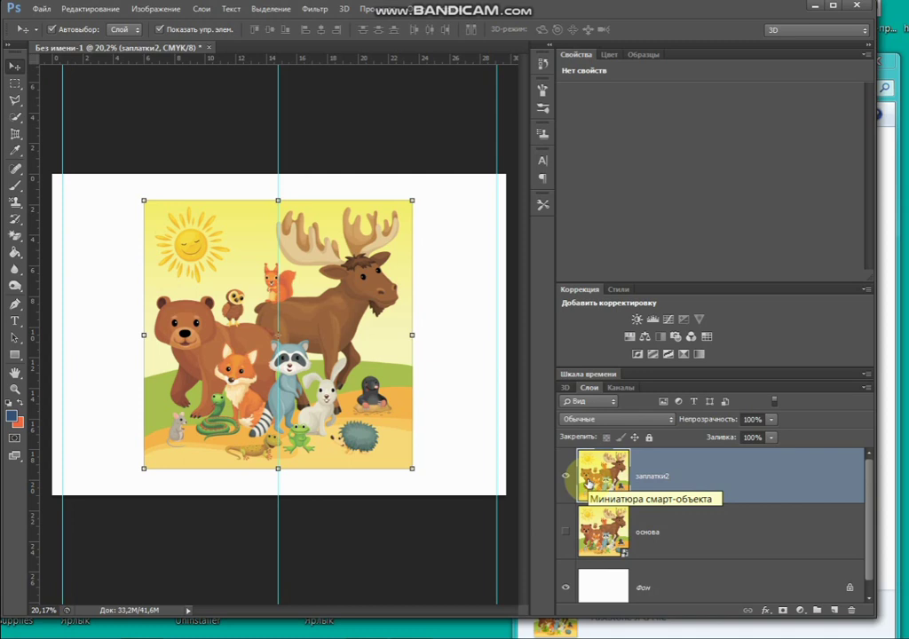
drag(615, 477, 834, 610)
click(834, 612)
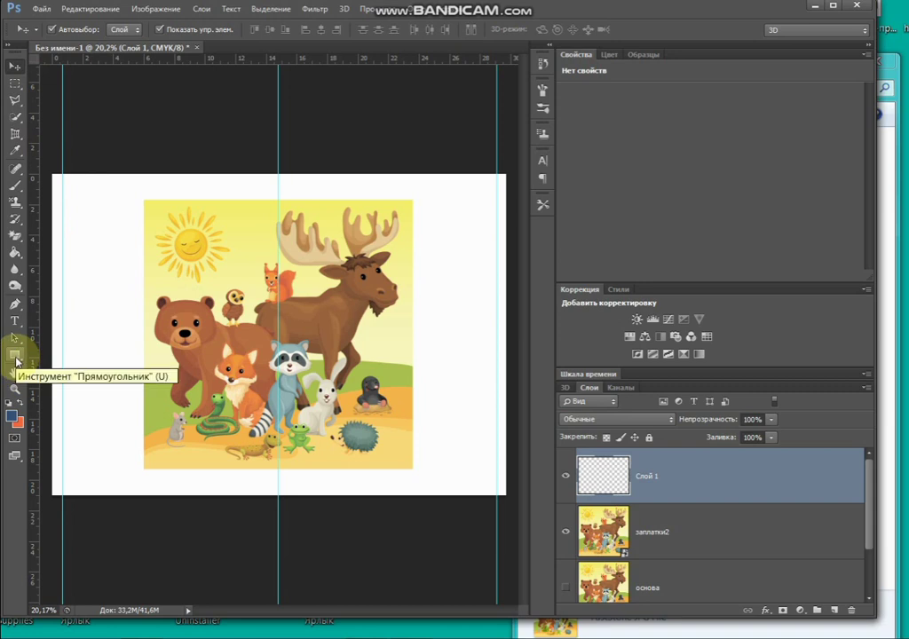
click(15, 359)
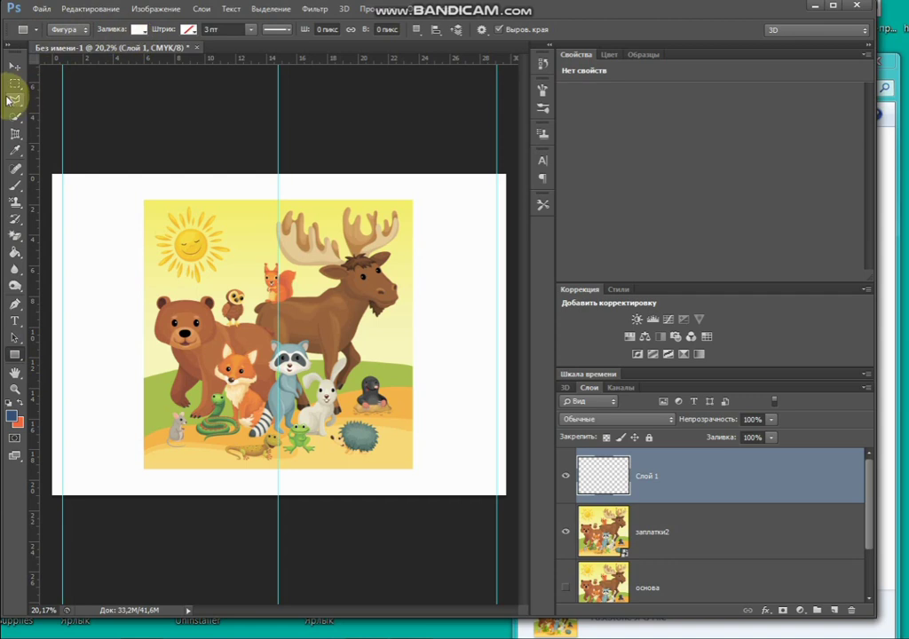
click(12, 68)
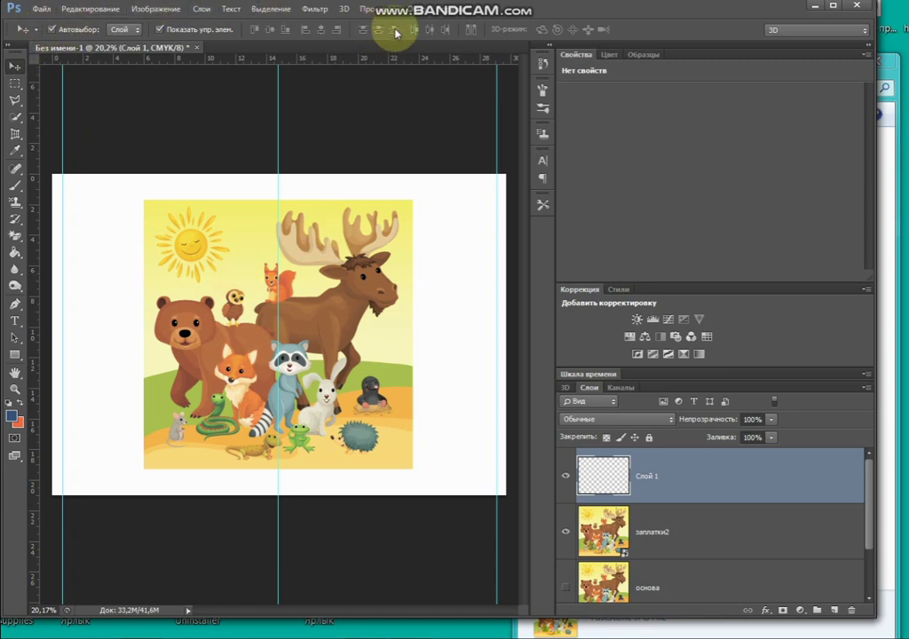
Step: Activate the Rectangle tool and give shapes a black stroke with a solid line style, after trying the dashed and dotted styles
click(15, 355)
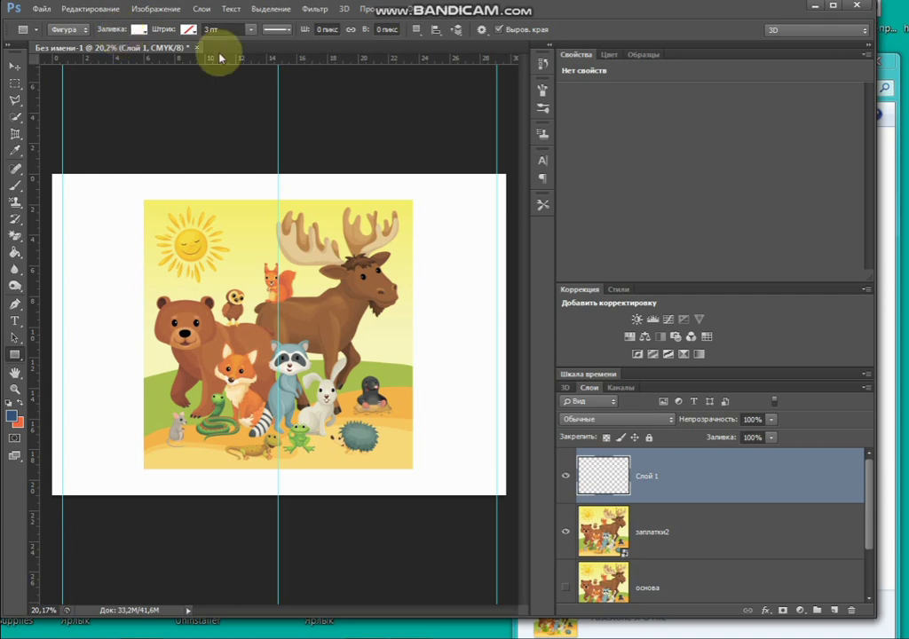
click(290, 33)
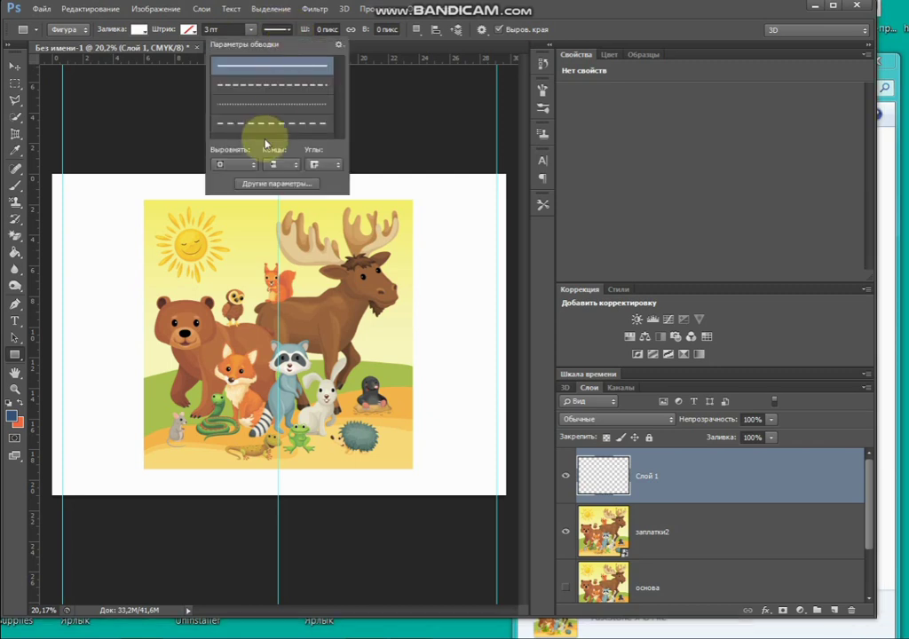
click(266, 85)
click(255, 104)
click(249, 131)
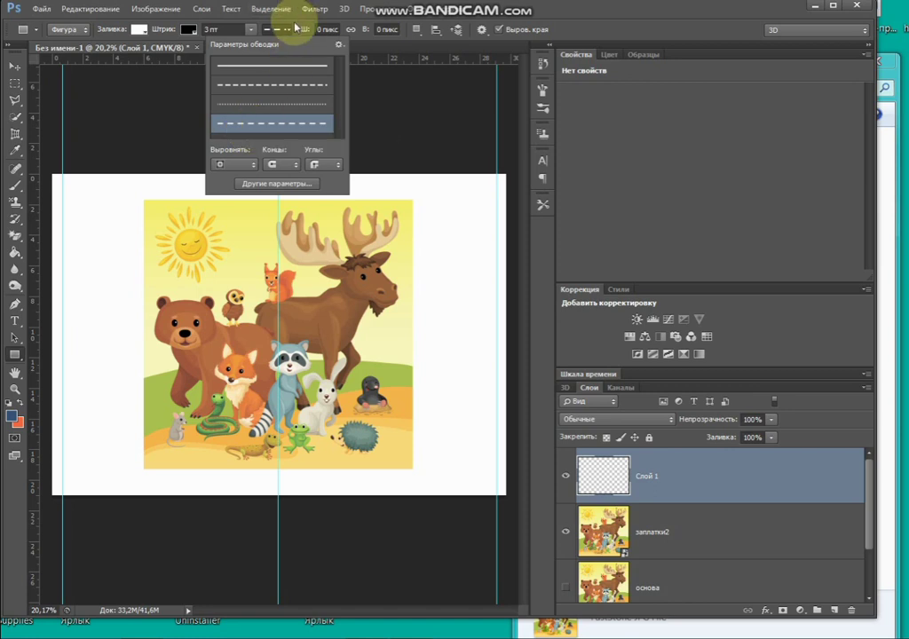
click(264, 71)
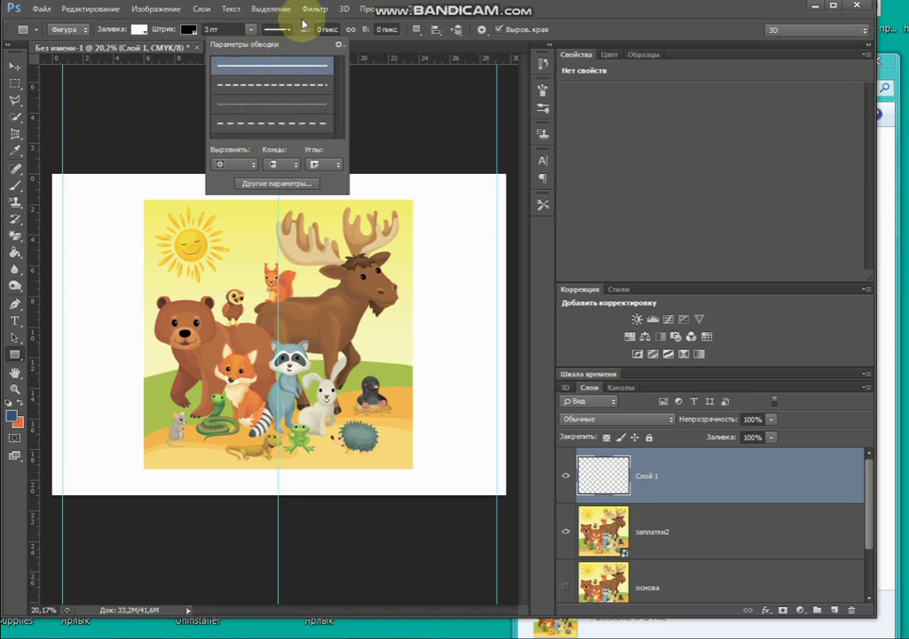
click(403, 23)
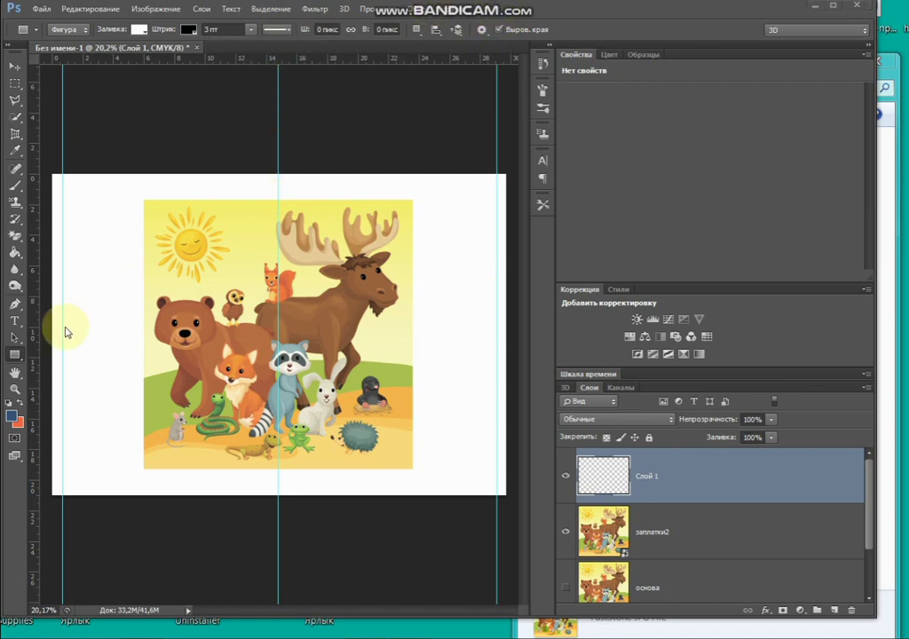
Step: Switch the shape tool to Ellipse, after trying the Rounded Rectangle variant
click(23, 361)
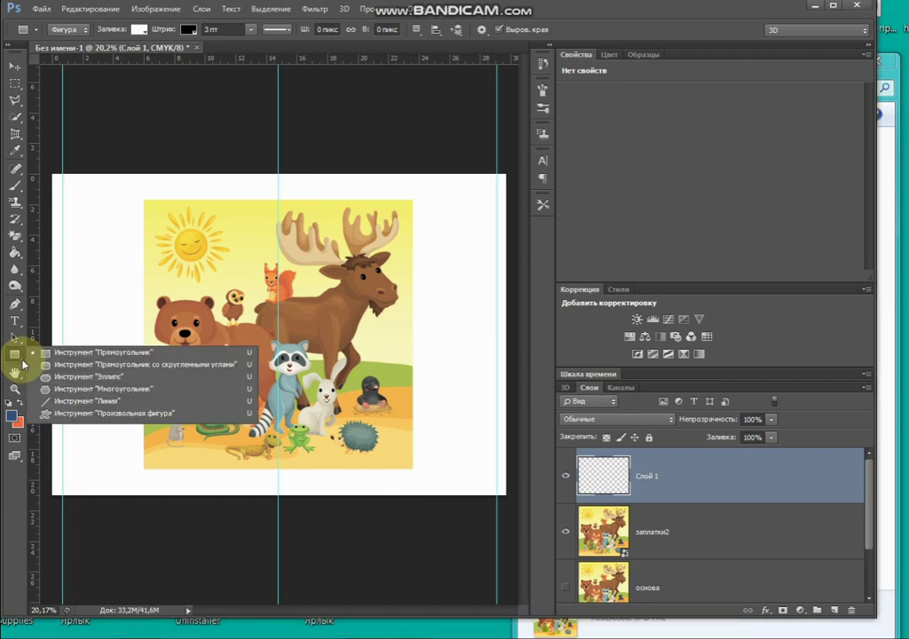
click(21, 362)
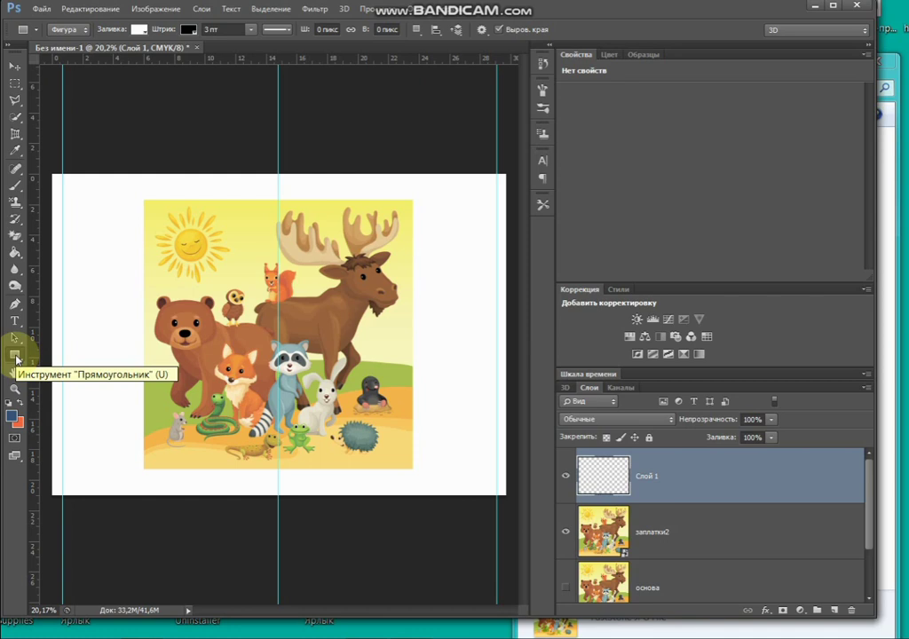
click(16, 358)
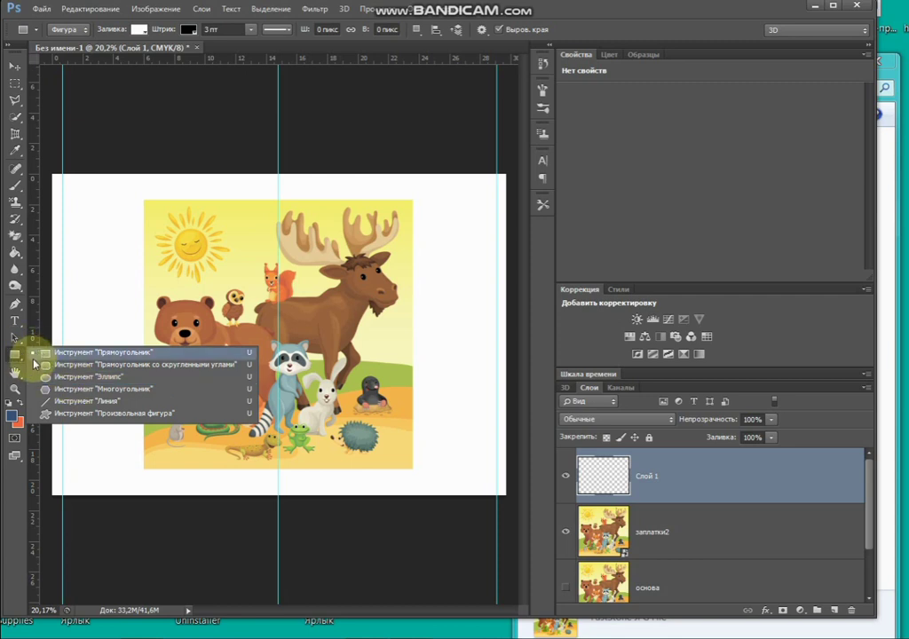
click(102, 365)
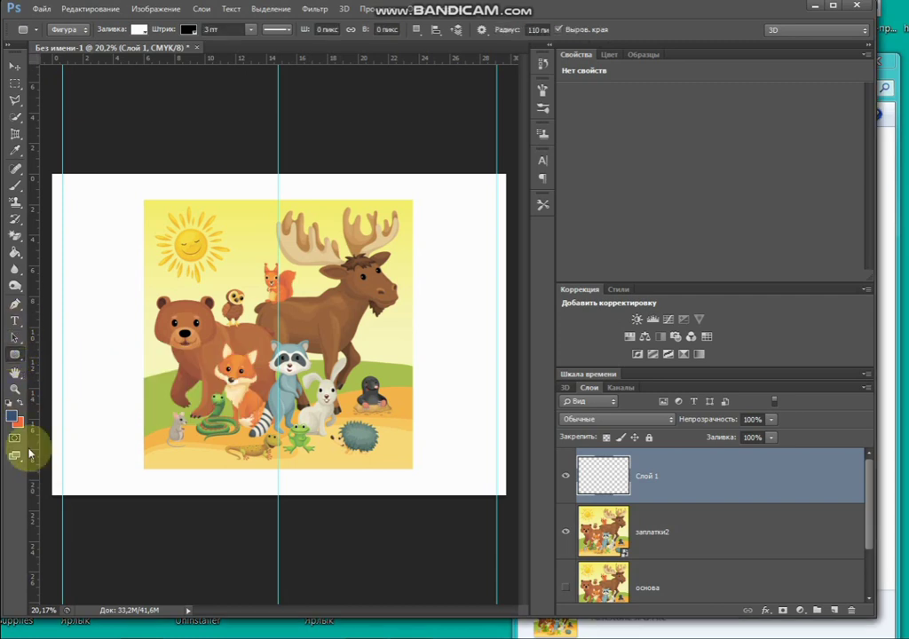
click(22, 360)
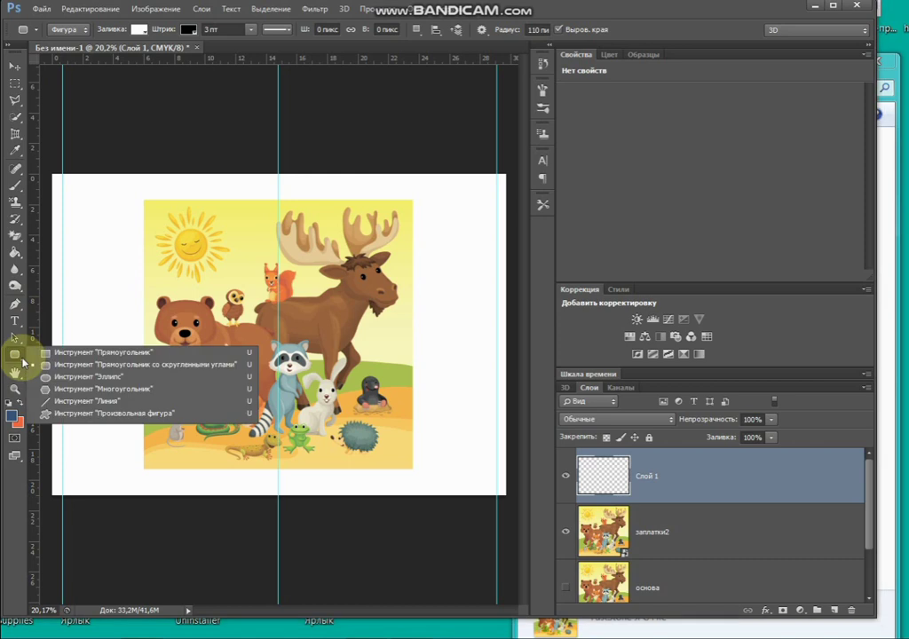
click(105, 376)
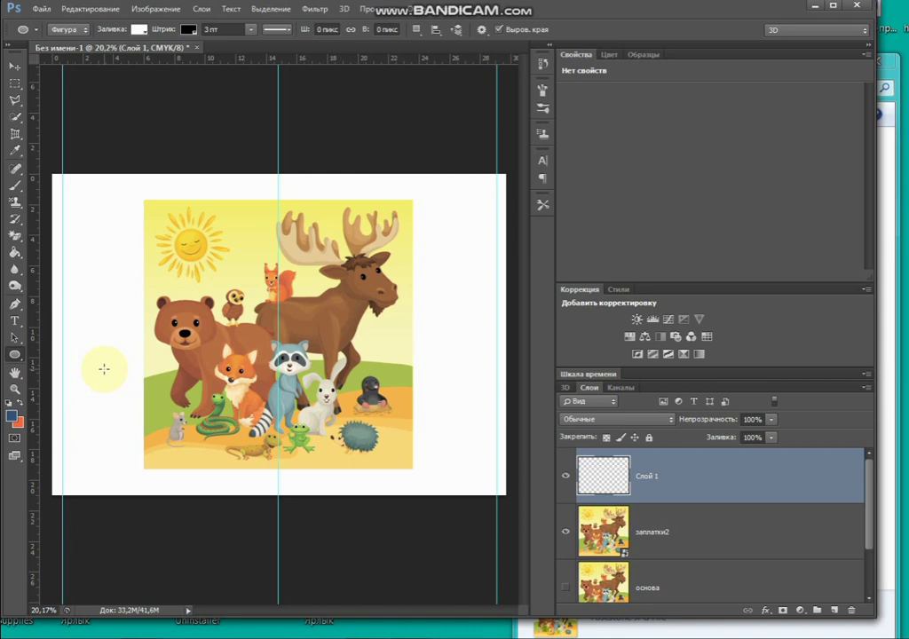
Step: Draw a trial oval about 388 by 288 px in the white margin beside the sun and delete its layer
drag(81, 252, 127, 207)
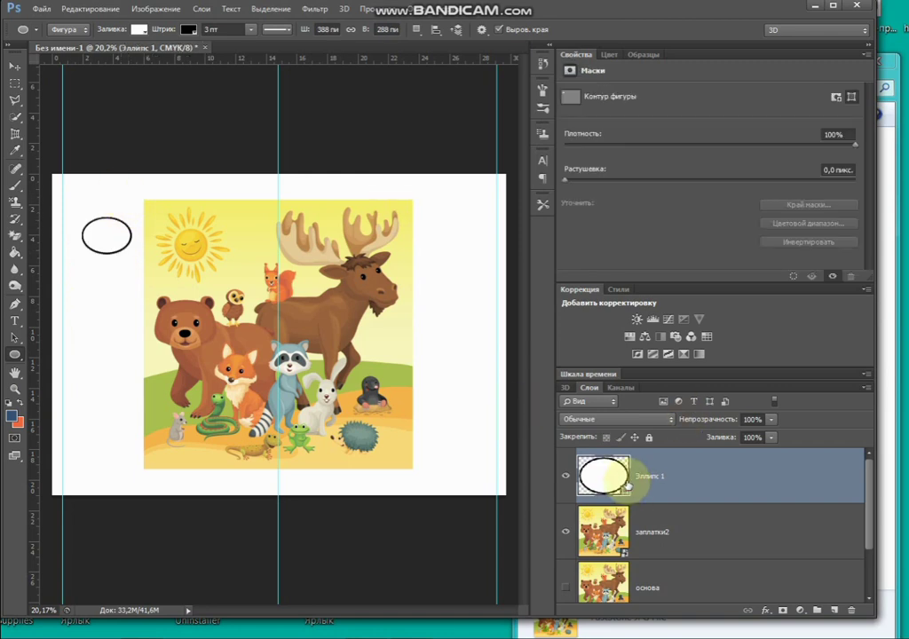
key(Delete)
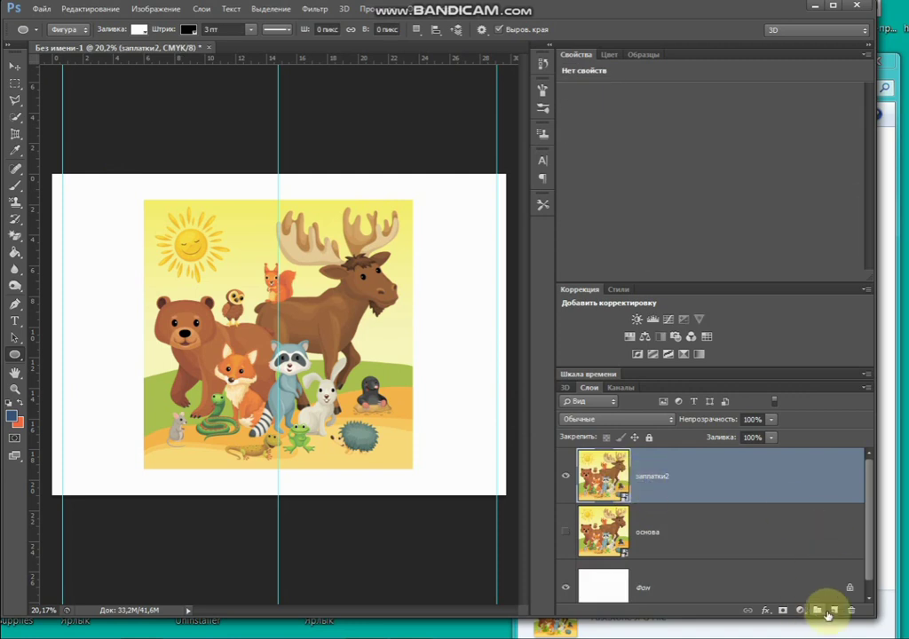
Step: Add a new empty layer above "заплатки2" and draw a circle about 550 px in diameter on it, in the margin beside the sun
click(835, 612)
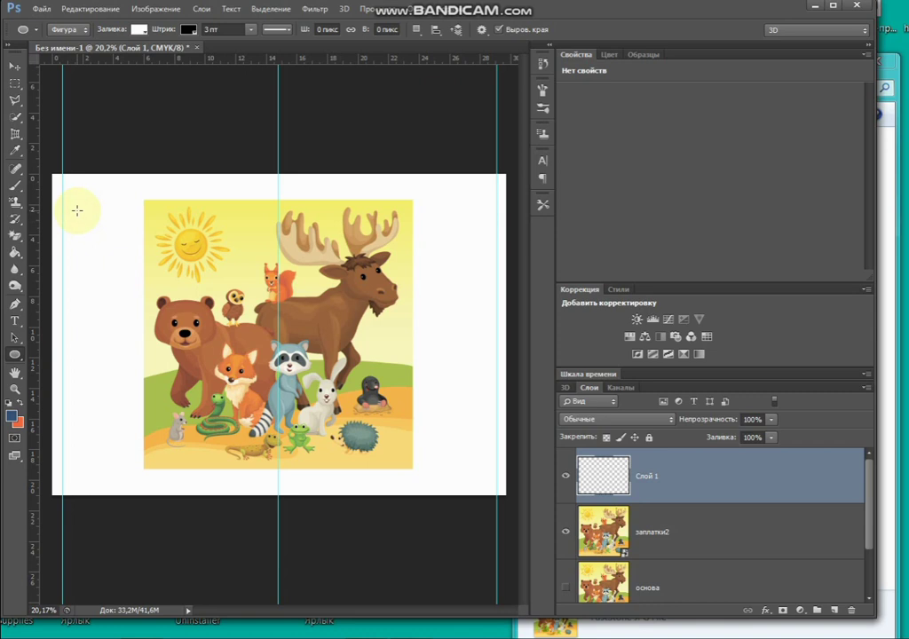
drag(80, 224, 146, 312)
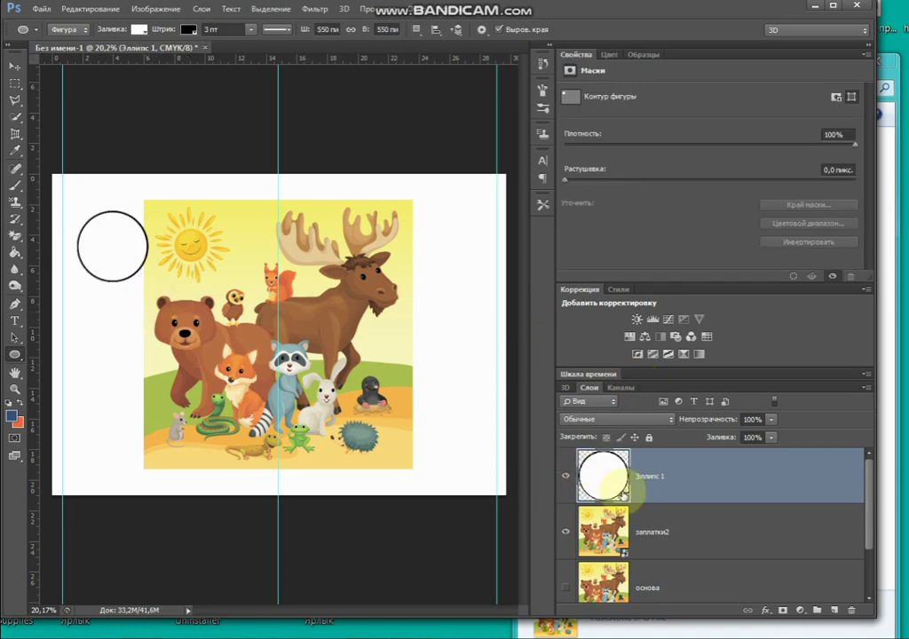
click(664, 475)
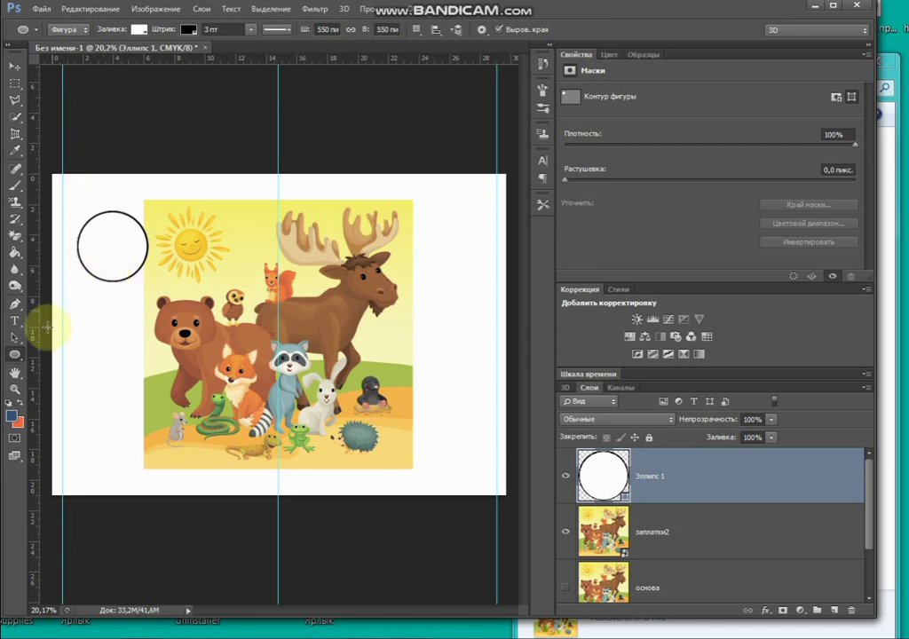
Step: Move the circle away from the illustration until it sits close to the page's left guide
click(17, 65)
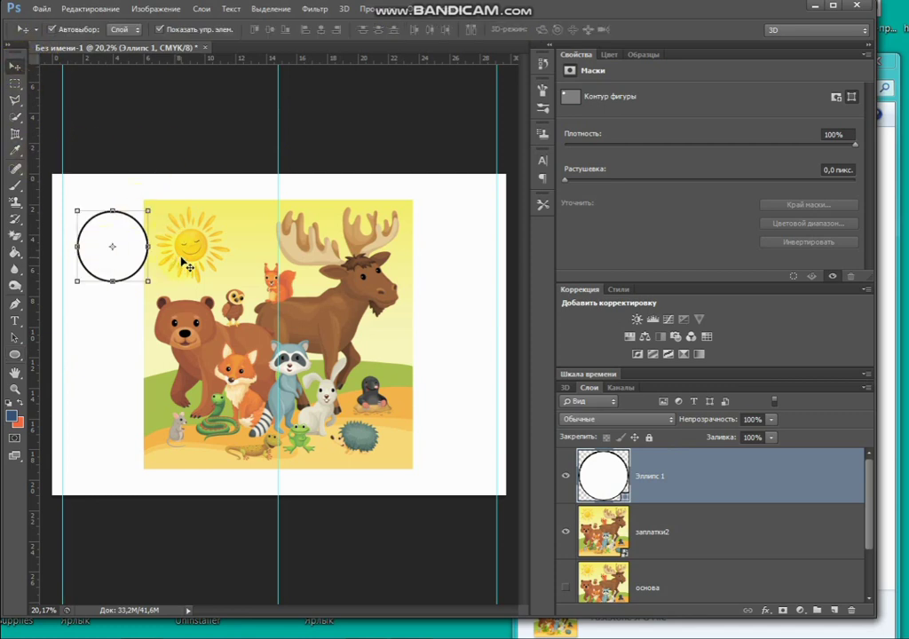
key(shift+Left)
key(shift+Left)
key(shift+Left)
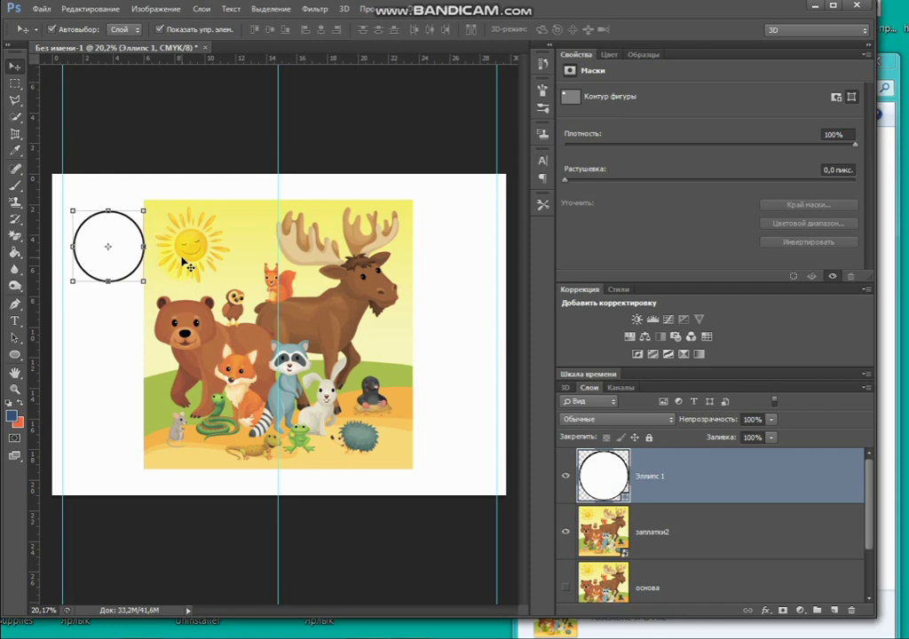
key(shift+Left)
key(shift+Left)
key(shift+Left)
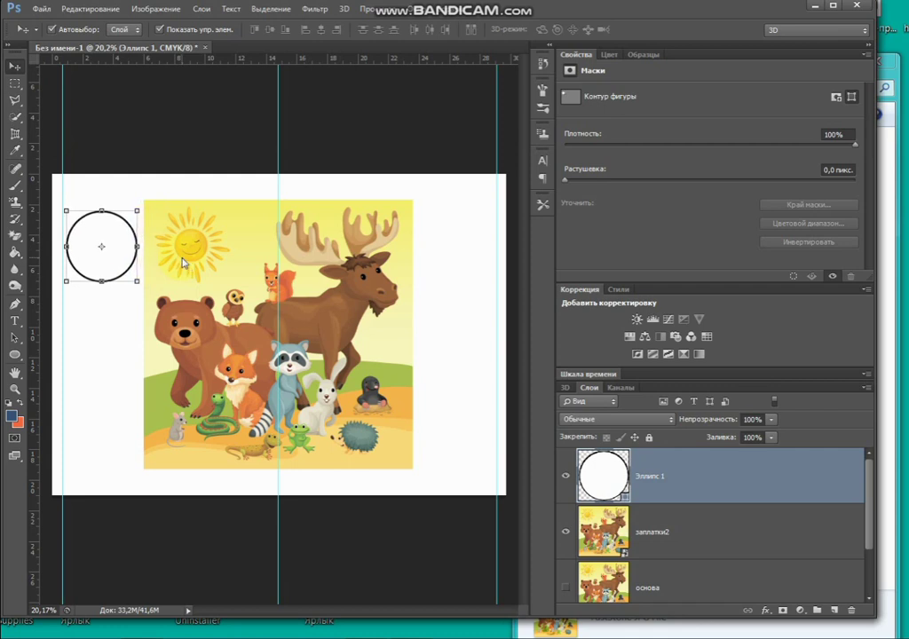
Step: Fine-tune the circle's position between the left guide and the illustration, with its upper edge almost level with the picture's top
mouse_move(117, 263)
mouse_down()
mouse_move(132, 254)
mouse_move(132, 313)
mouse_move(126, 266)
mouse_move(117, 270)
mouse_up()
key(Left)
key(Left)
key(Left)
key(Left)
key(Left)
key(Left)
key(Left)
key(Left)
key(Left)
key(Left)
key(Left)
key(Left)
key(Left)
key(Left)
key(Left)
key(Left)
key(Left)
key(Left)
key(Left)
key(Left)
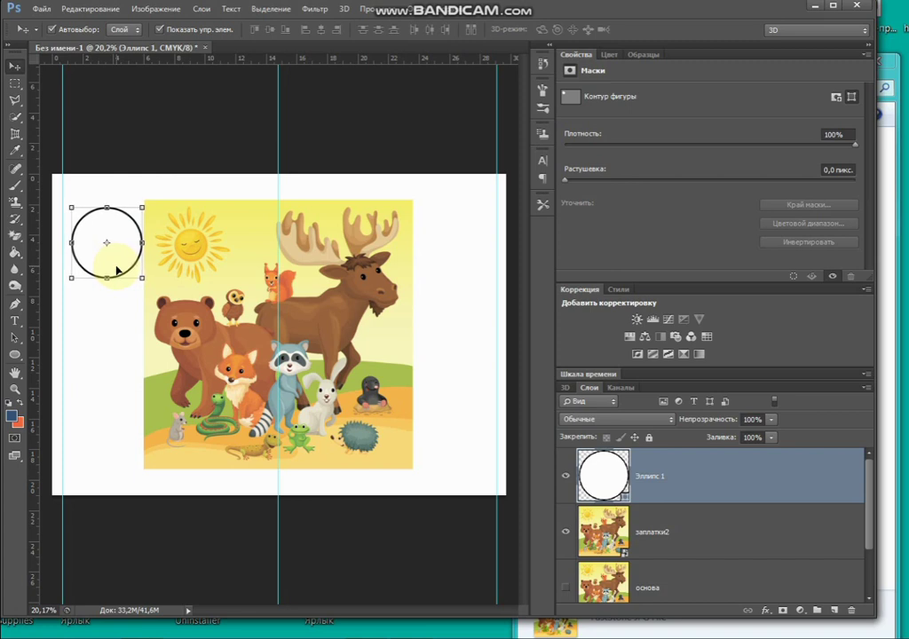
key(Up)
key(Up)
key(Up)
key(Up)
key(Up)
key(Up)
key(Up)
key(Up)
key(Up)
key(Up)
key(Up)
key(Up)
key(Up)
key(Up)
key(Up)
key(Up)
key(Up)
key(Up)
key(Up)
key(Up)
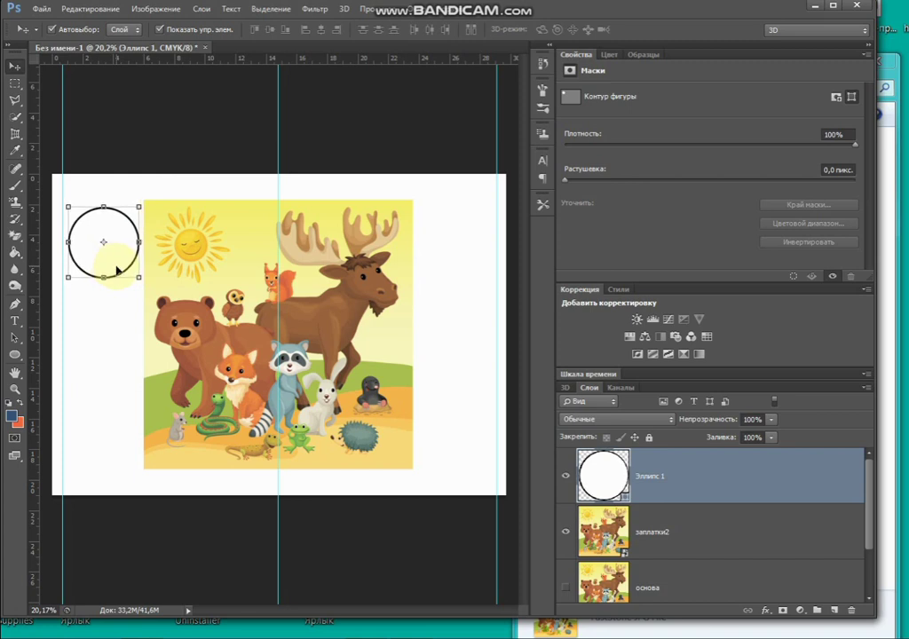
key(Up)
key(Up)
key(Up)
key(Up)
key(Up)
key(Up)
key(Up)
key(Up)
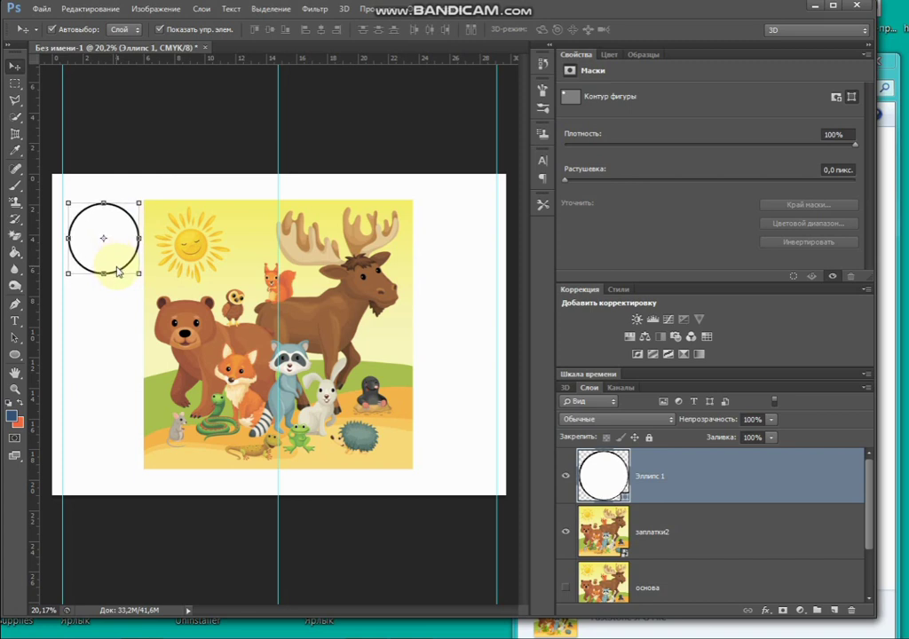
key(Left)
key(Left)
key(Left)
key(Left)
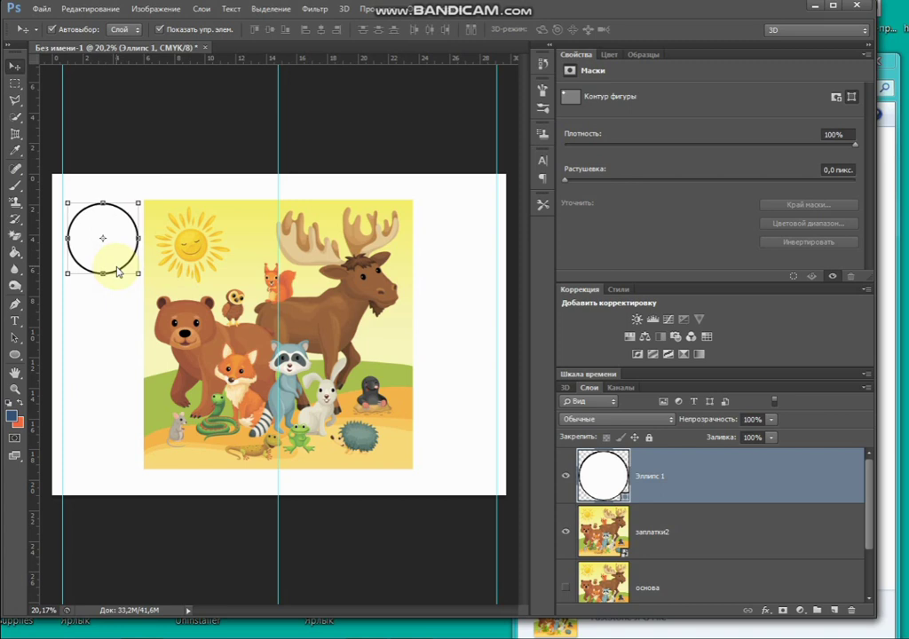